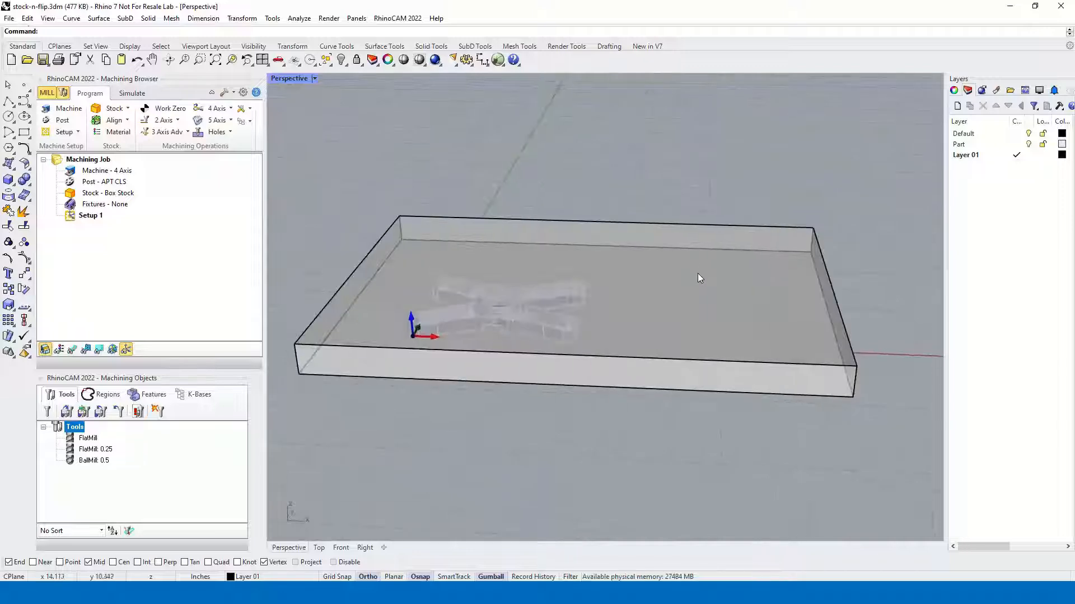
- Delete the large box solid around the part and hide the machining stock display
left_click(697, 281)
key("Delete")
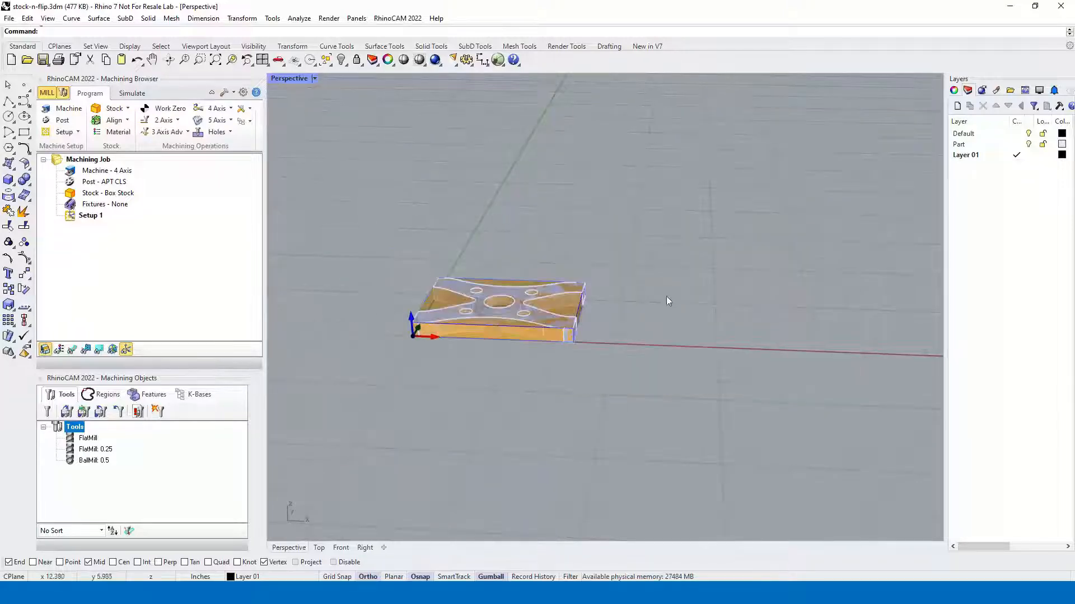
scroll(667, 301, "down", 2)
scroll(544, 302, "up", 5)
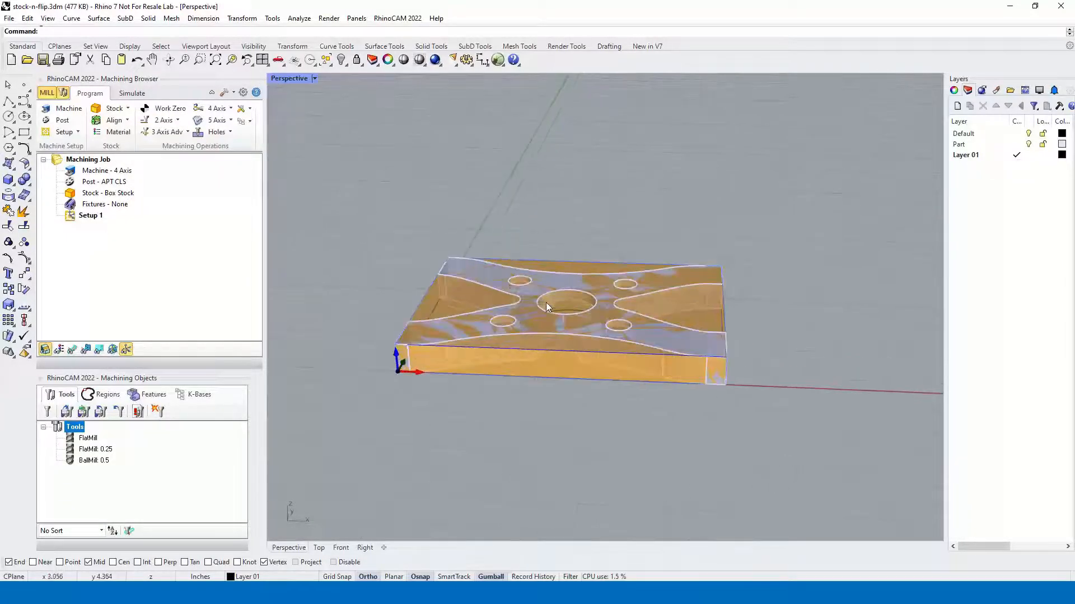
right_click_drag(572, 315, 640, 345)
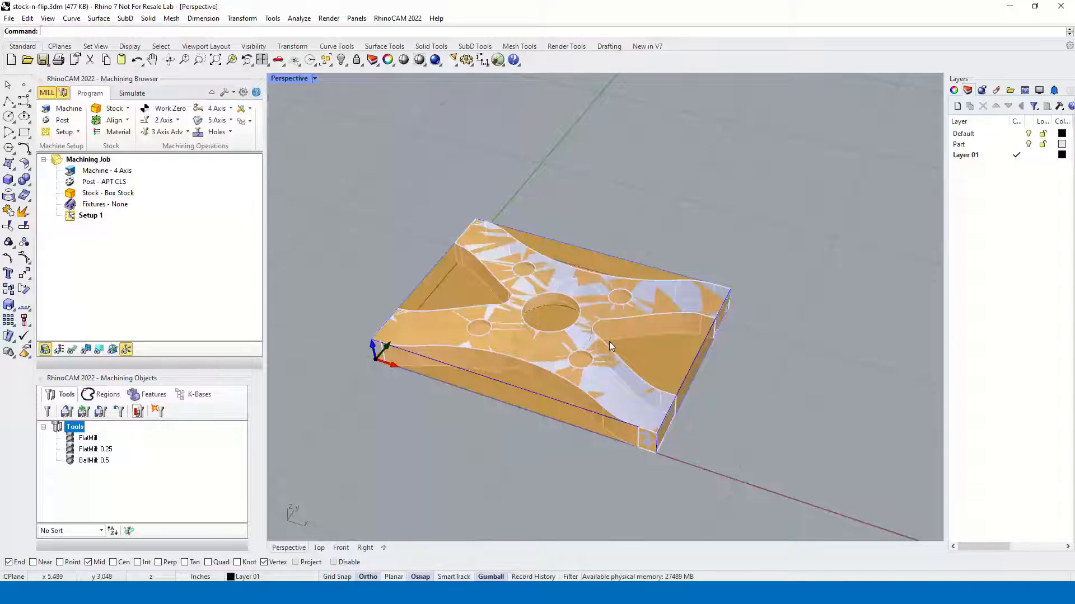
right_click_drag(609, 346, 605, 318)
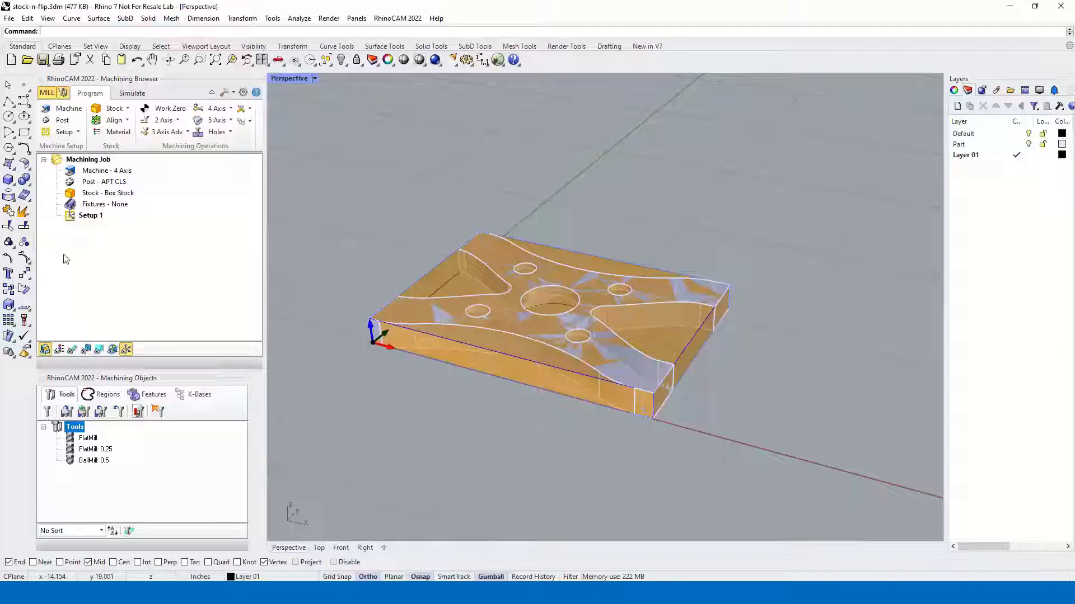
left_click(47, 349)
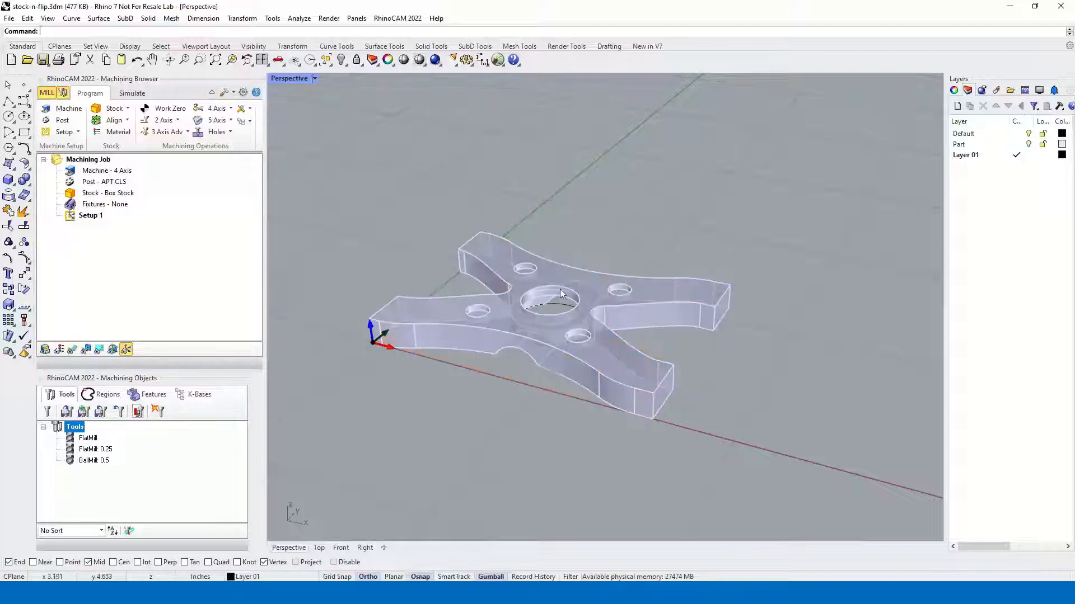
- In a four-viewport layout, draw a corner-to-corner box under the part, about 24.26 × 13.37 in and extending 1.155 in downward
scroll(518, 323, "up", 3)
scroll(553, 290, "down", 4)
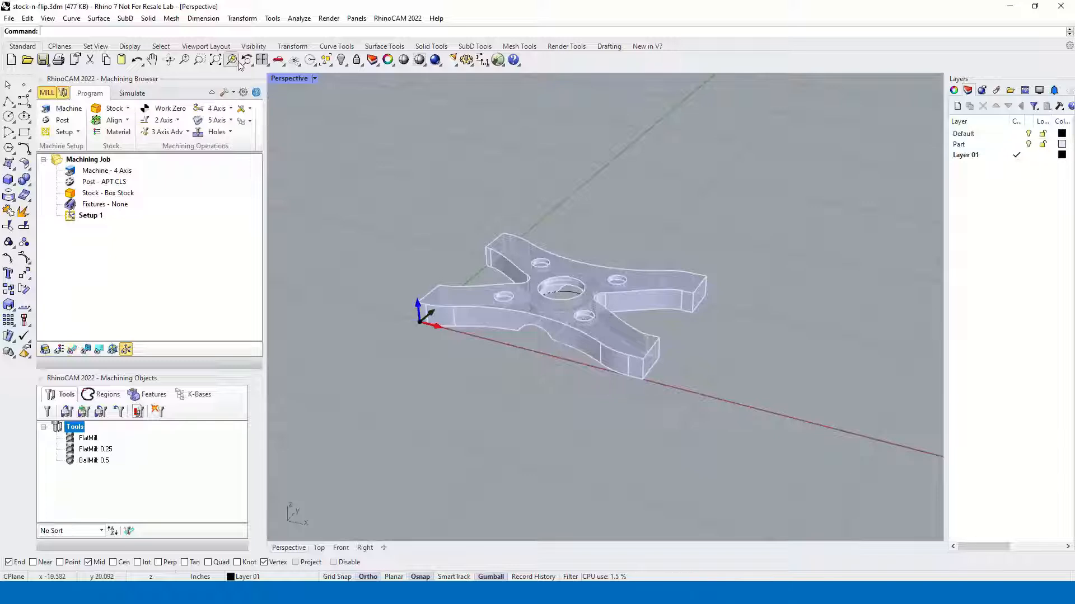
left_click(262, 60)
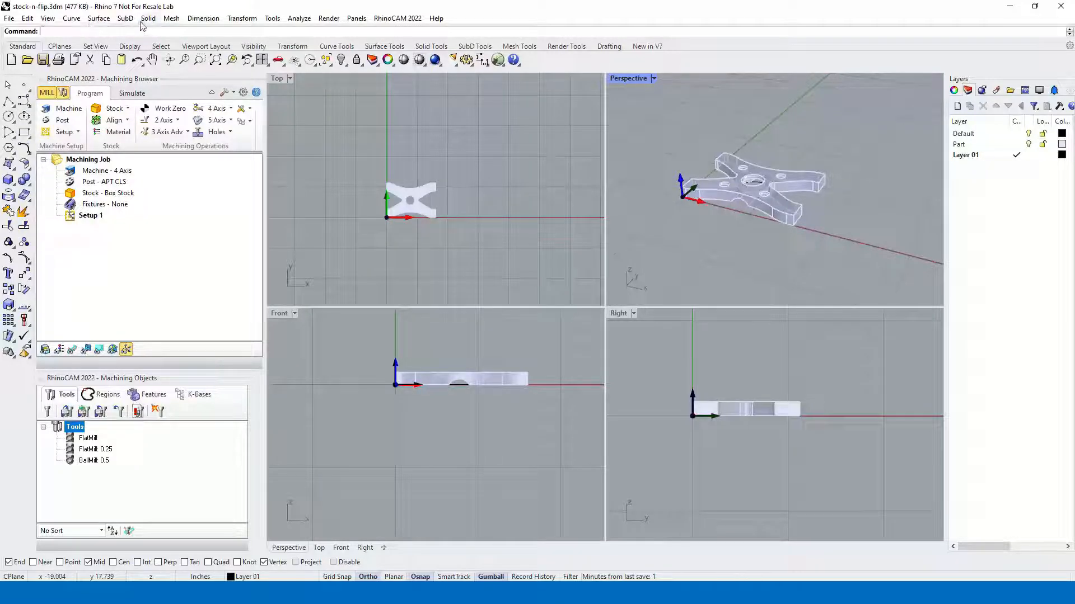
left_click(147, 19)
mouse_move(164, 32)
left_click(302, 31)
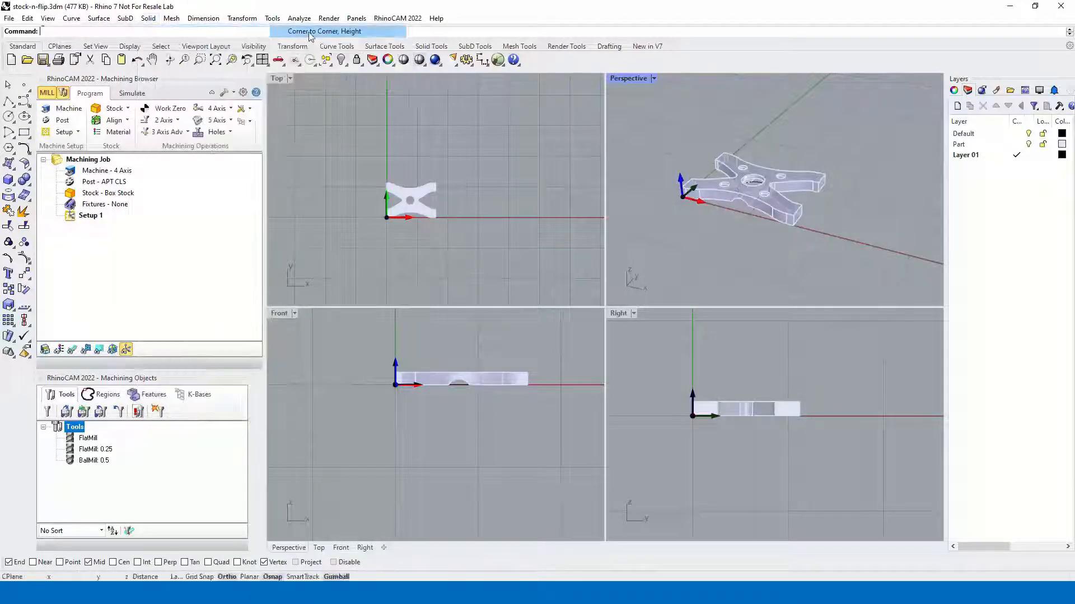
left_click(357, 232)
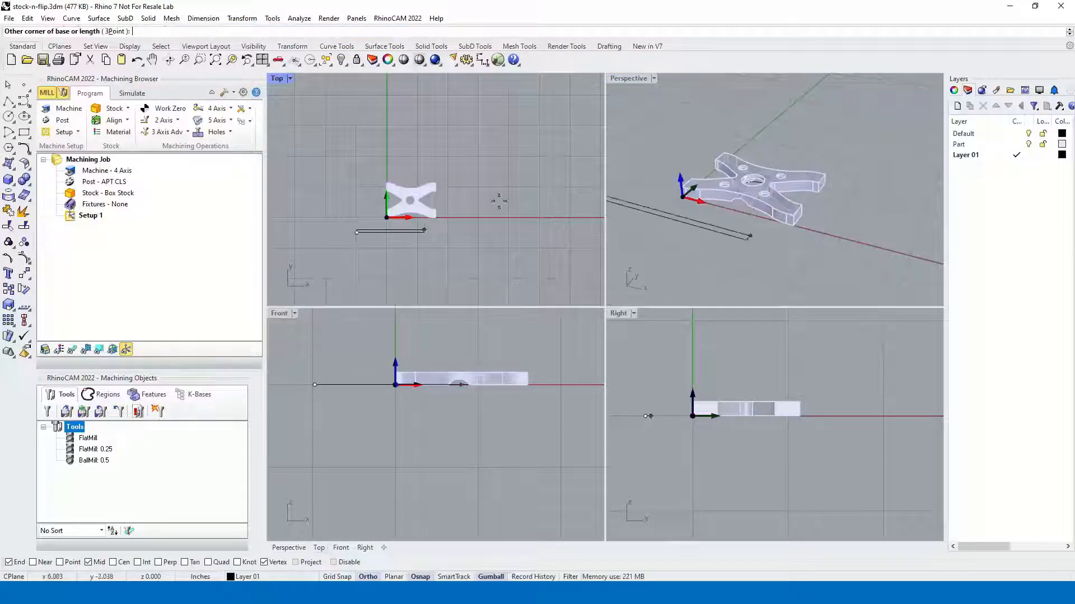
left_click(504, 151)
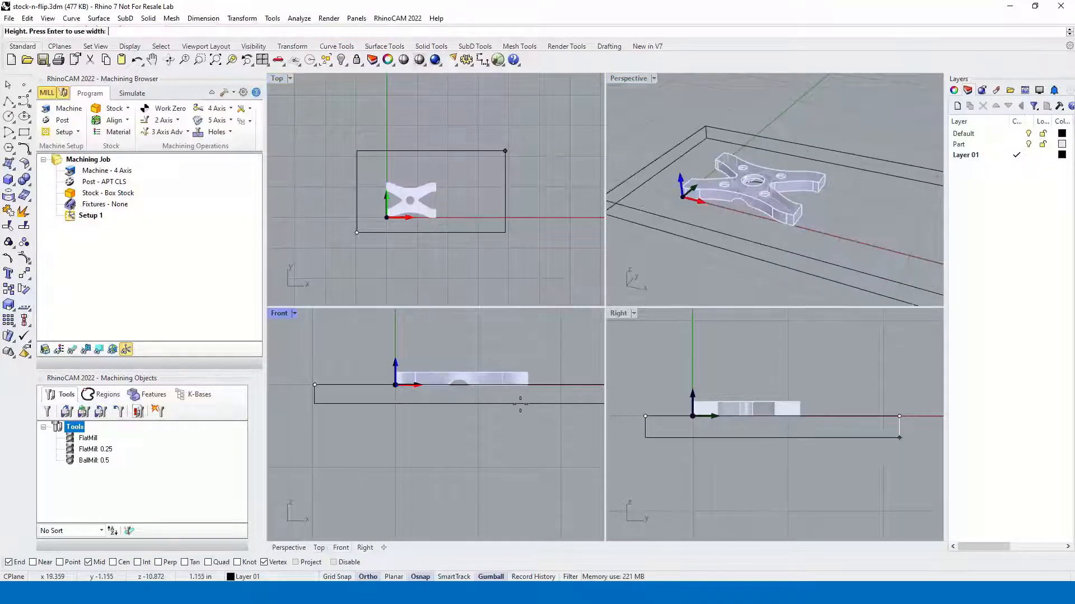
left_click(589, 381)
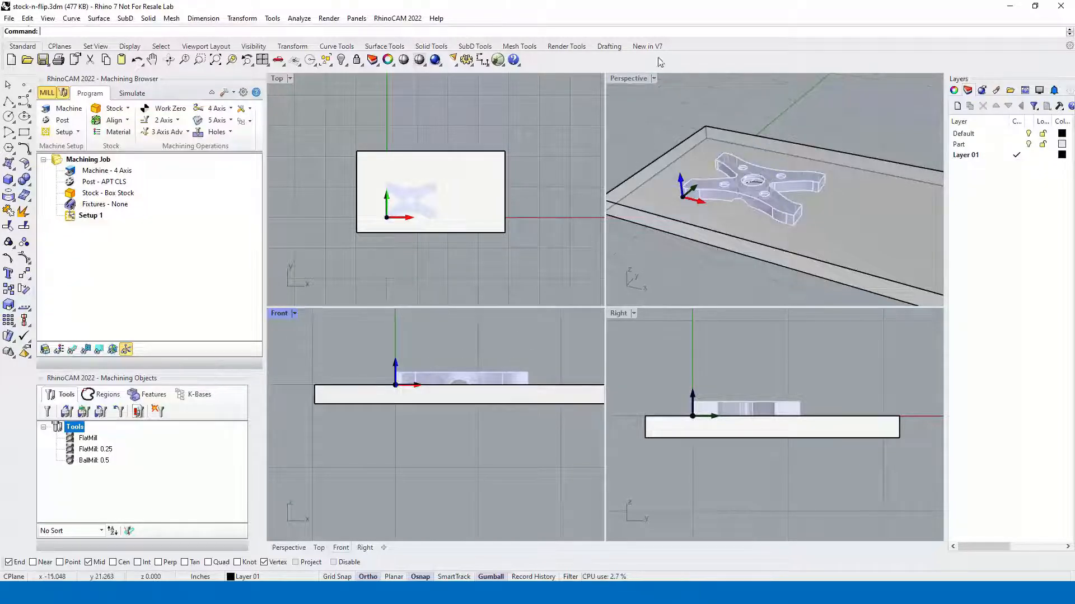
- Raise the new box about 0.9 in in the Front view so it encloses the part's full thickness
scroll(361, 357, "down", 1)
scroll(361, 354, "down", 1)
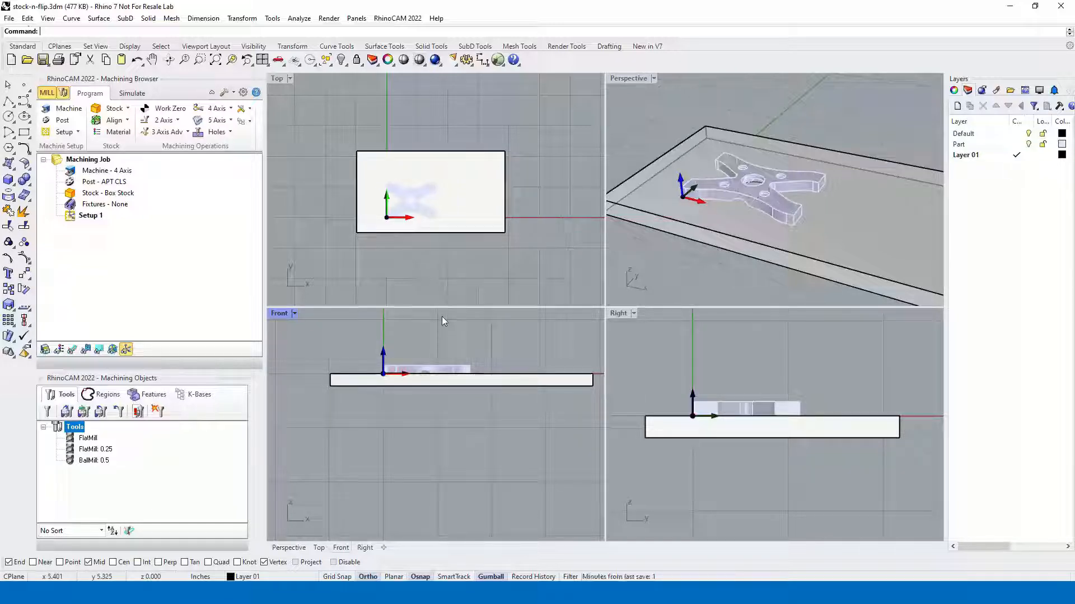
scroll(424, 370, "up", 5)
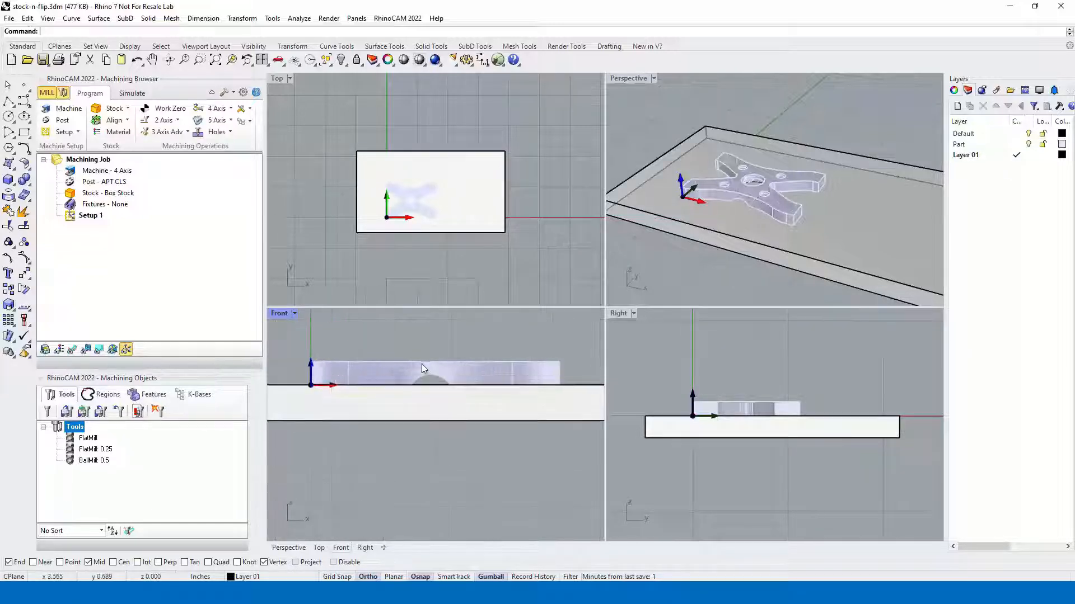
left_click(453, 413)
scroll(452, 408, "up", 3)
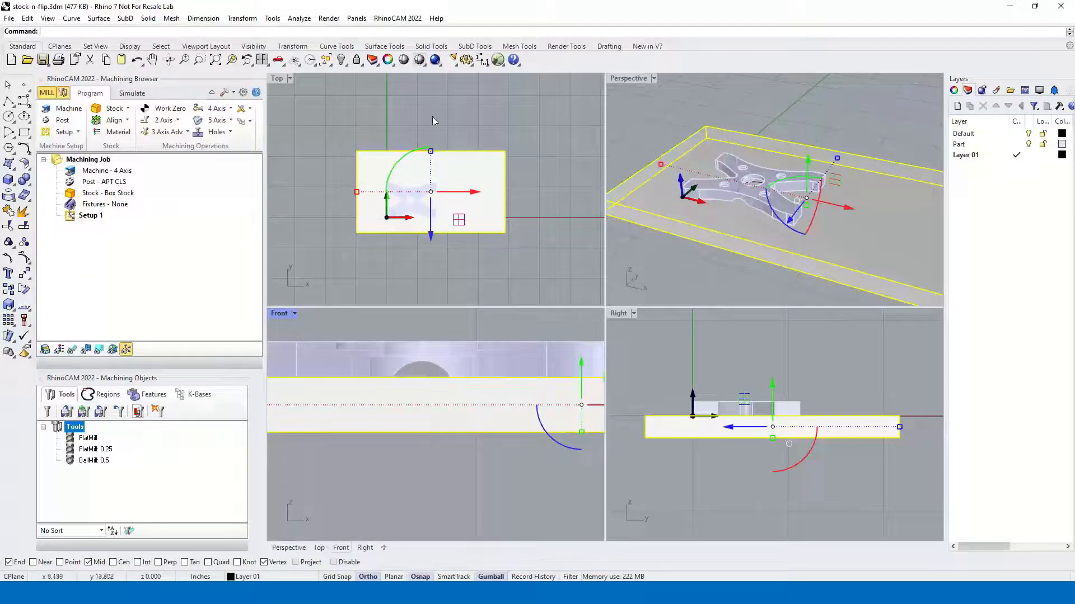
left_click(425, 66)
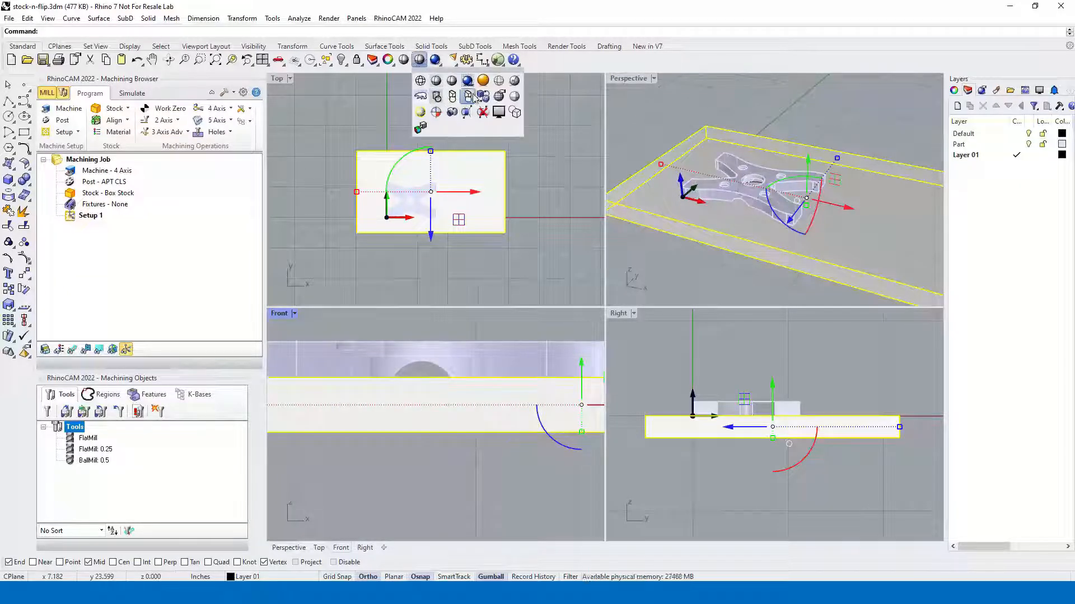
left_click(497, 81)
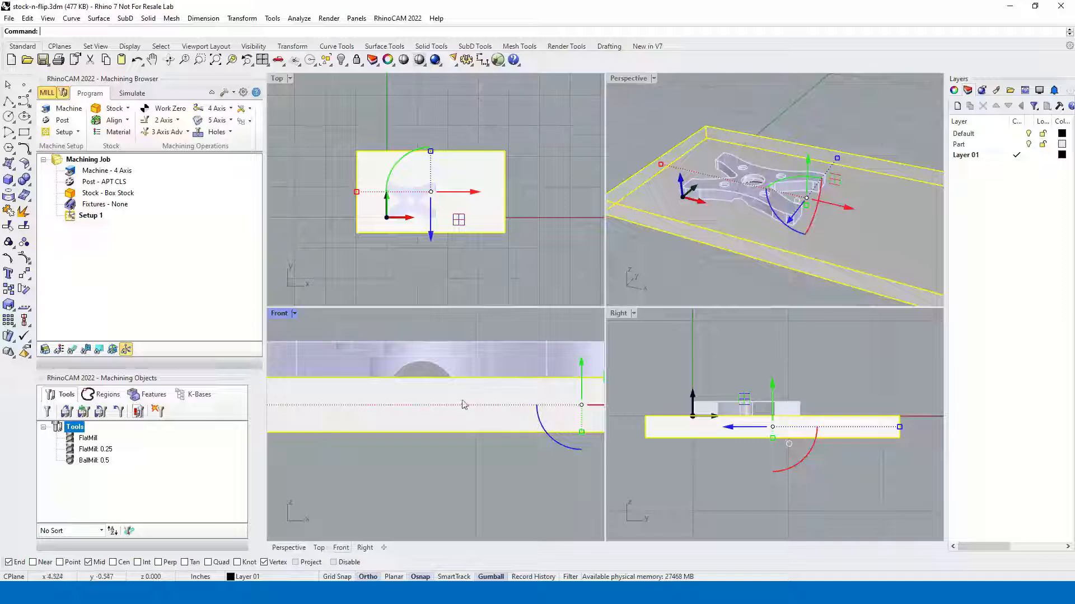
left_click_drag(466, 422, 466, 386)
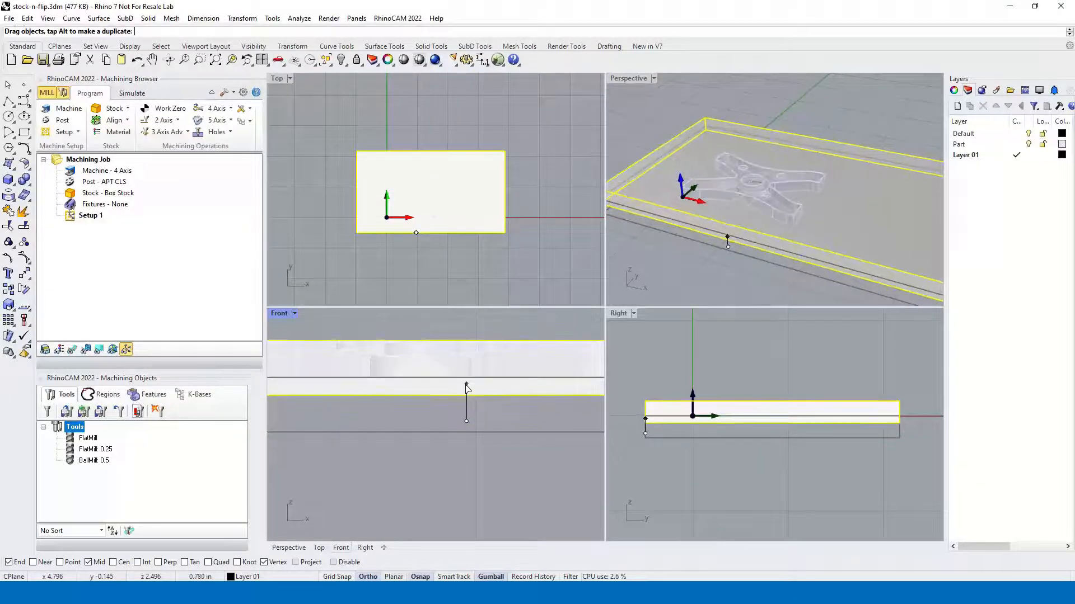
left_click(426, 329)
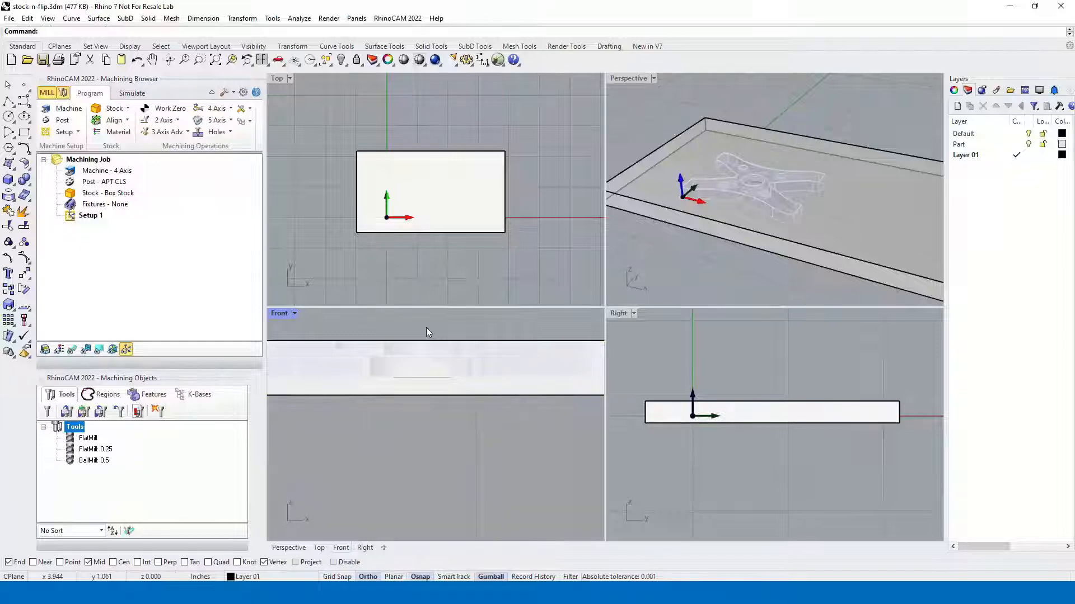
left_click(496, 393)
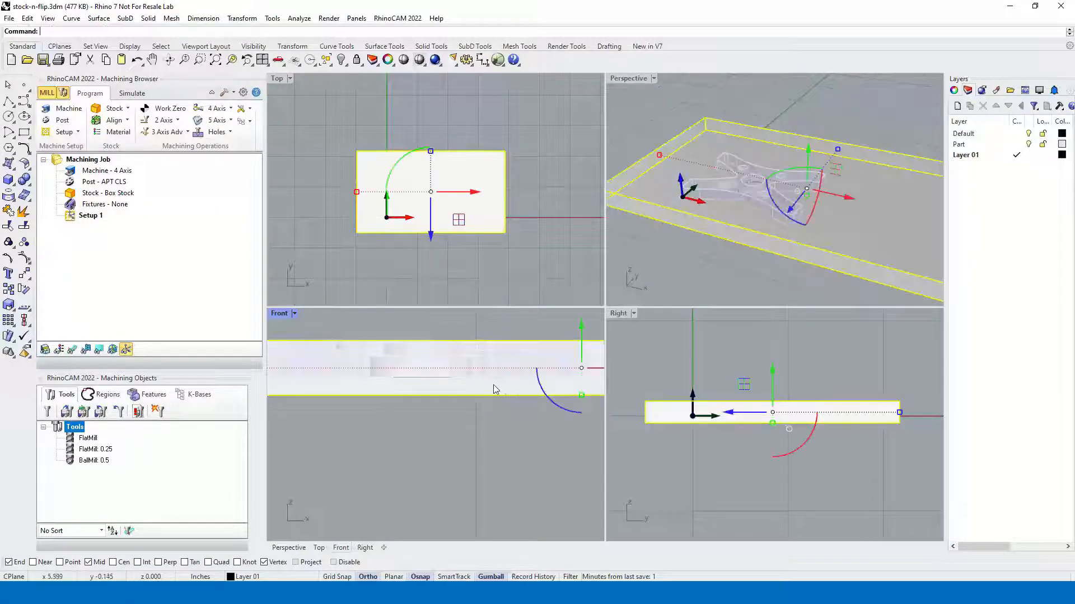
left_click_drag(582, 324, 581, 320)
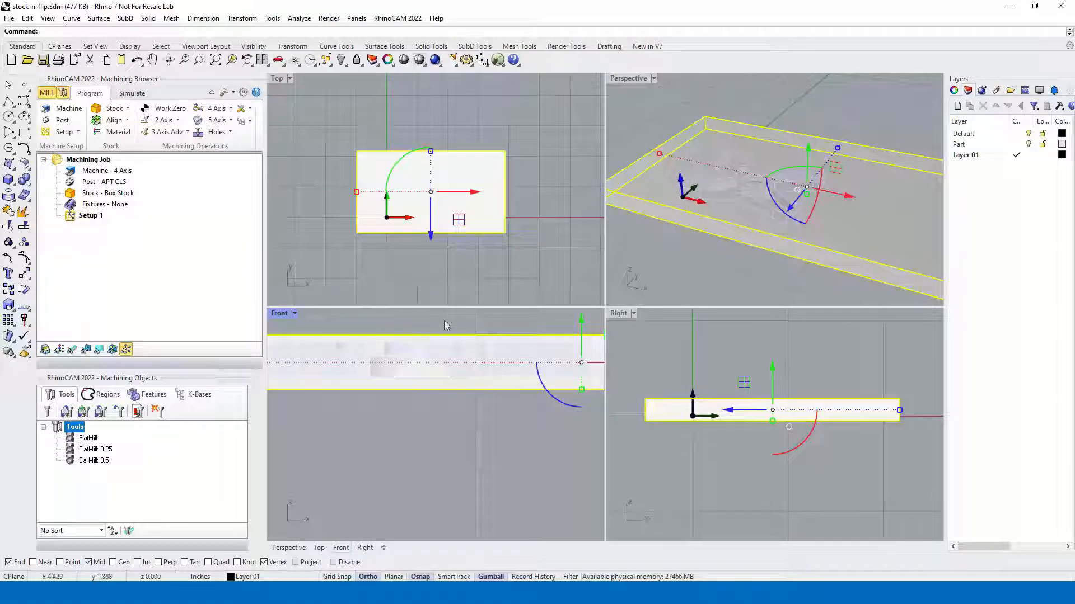
left_click(685, 267)
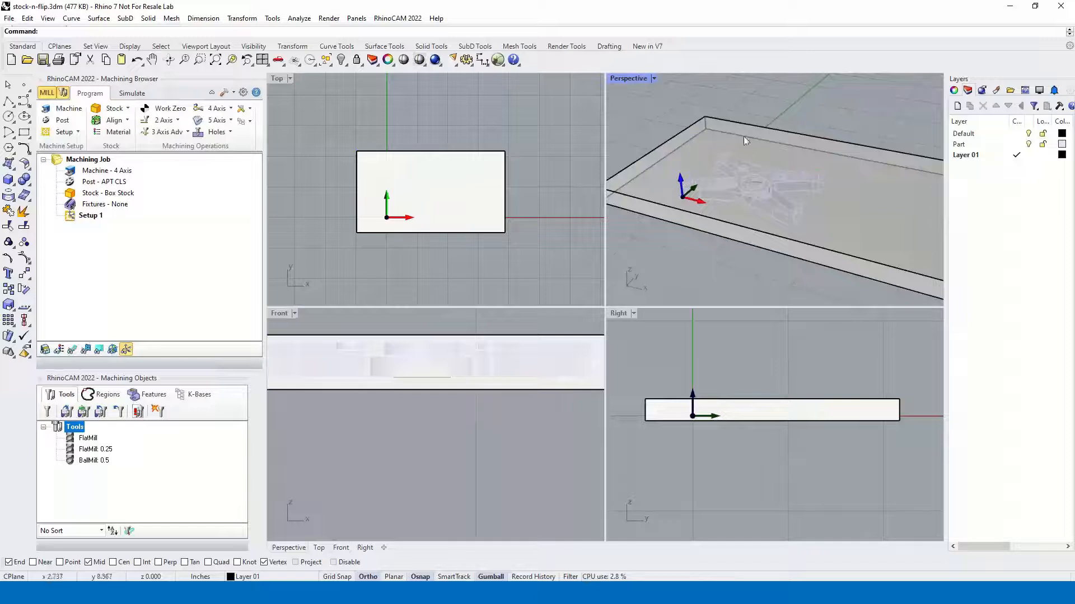
- Apply a see-through shading mode in the Top viewport and maximize the Perspective viewport around the box
scroll(441, 221, "up", 5)
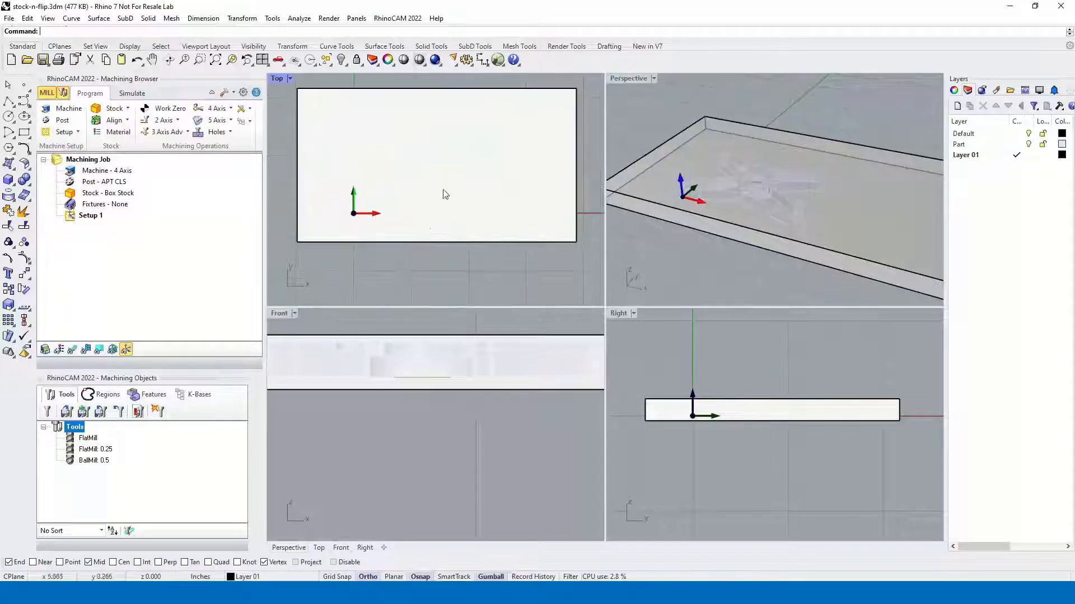
left_click(424, 63)
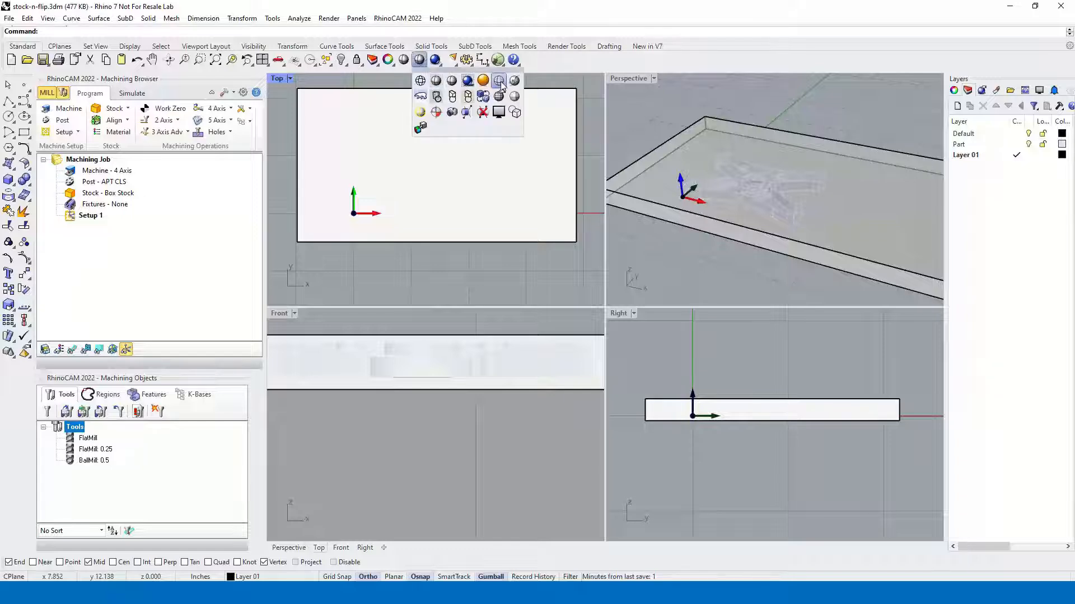
left_click(500, 84)
scroll(431, 168, "up", 3)
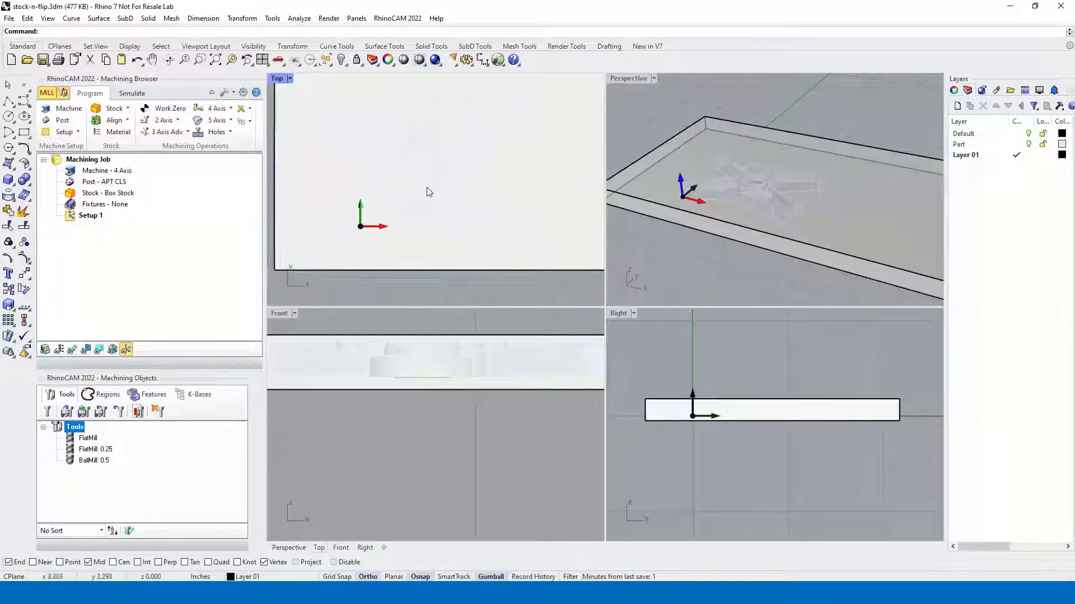
scroll(426, 187, "down", 3)
double_click(639, 80)
scroll(468, 274, "down", 3)
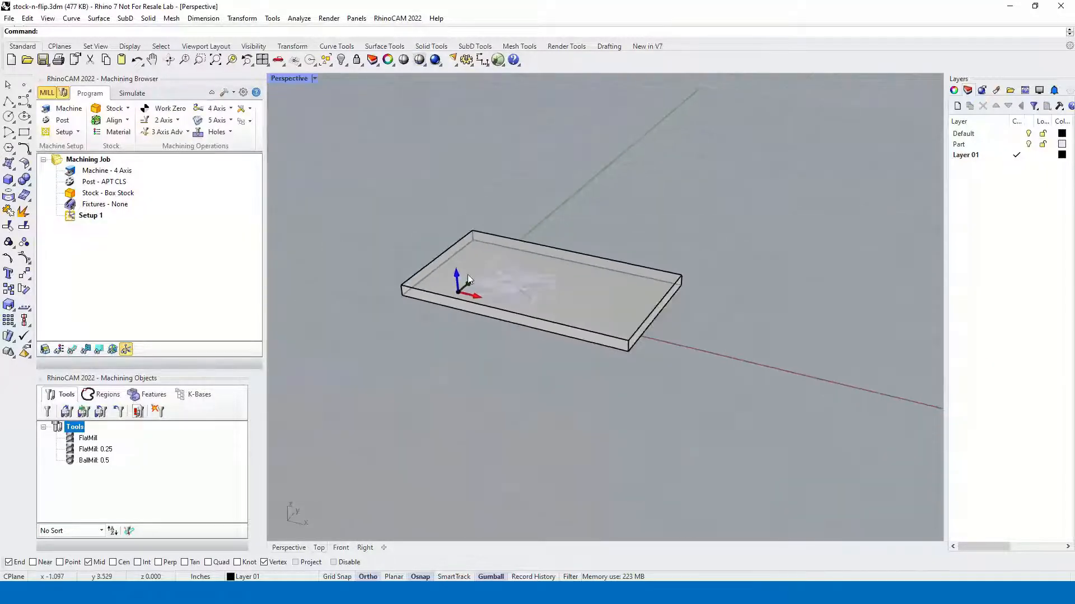
scroll(495, 269, "up", 2)
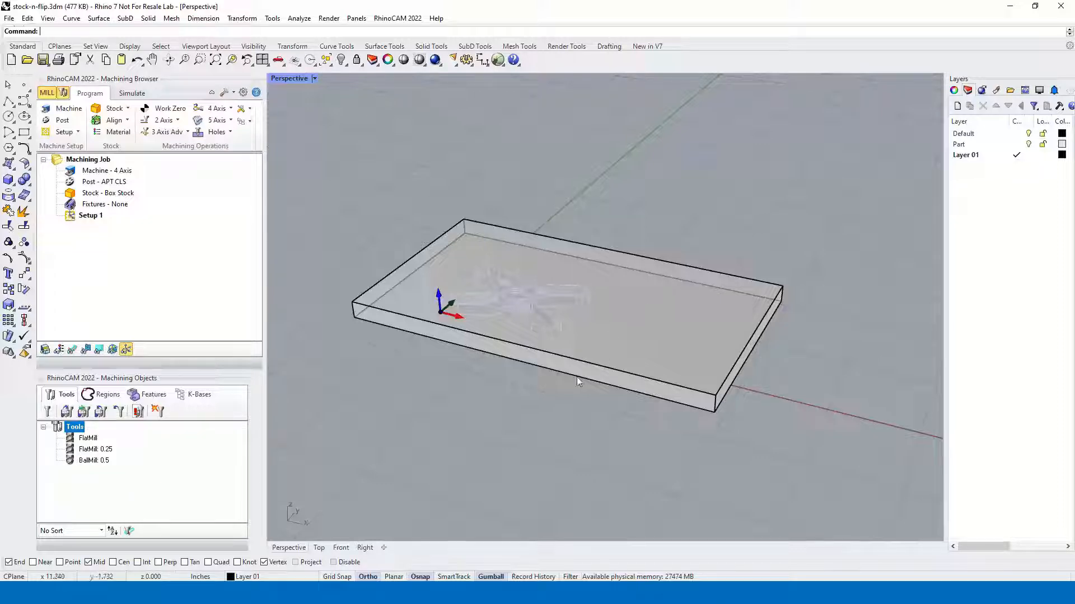
right_click_drag(619, 317, 673, 320)
- Add a Work Zero to Setup 1, set to the stock box at Lowest Z and South West
left_click(79, 216)
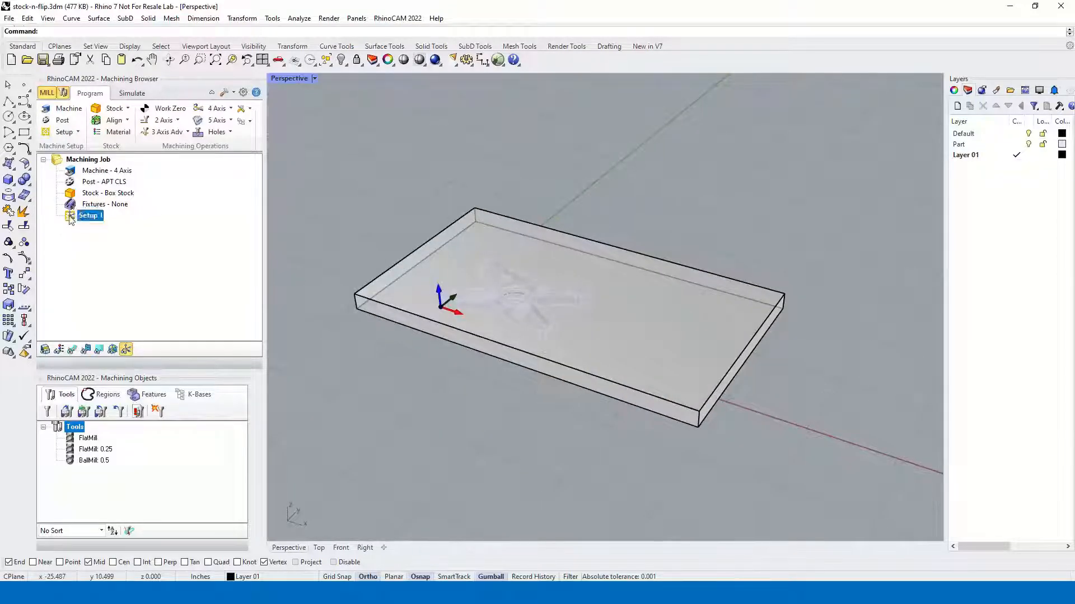
left_click(167, 109)
left_click(140, 235)
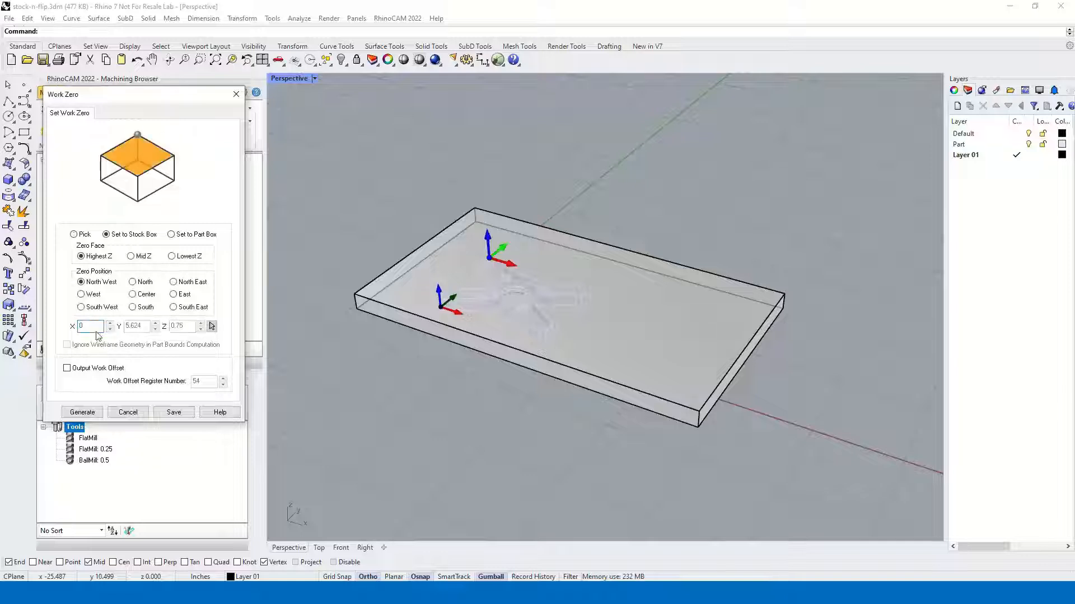
left_click(172, 256)
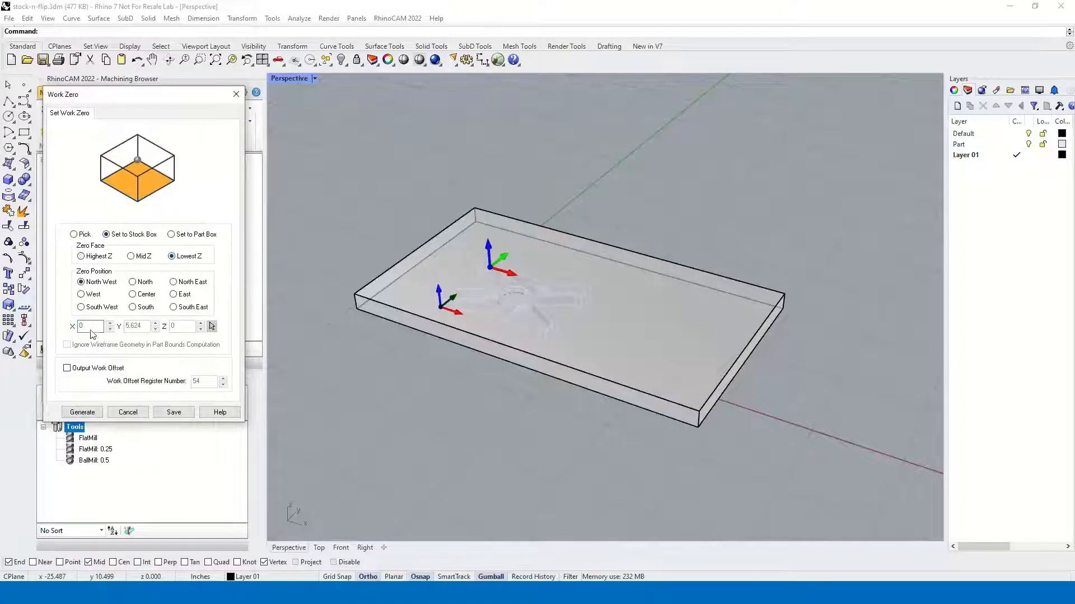
left_click(81, 307)
left_click(102, 412)
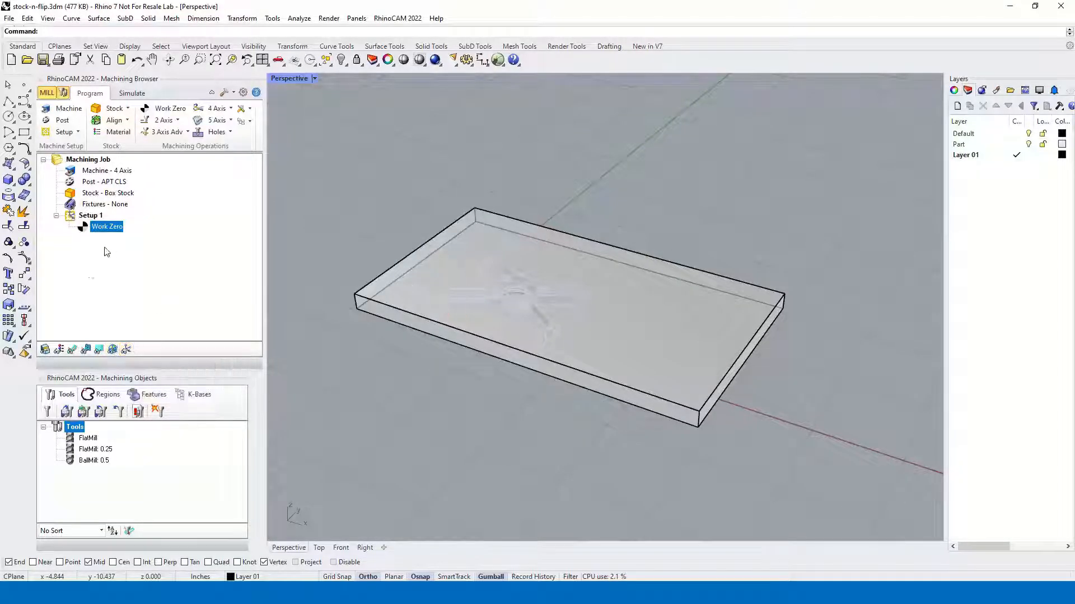
- Turn the coordinate system display back on and review the Work Zero settings without changing them
left_click(126, 350)
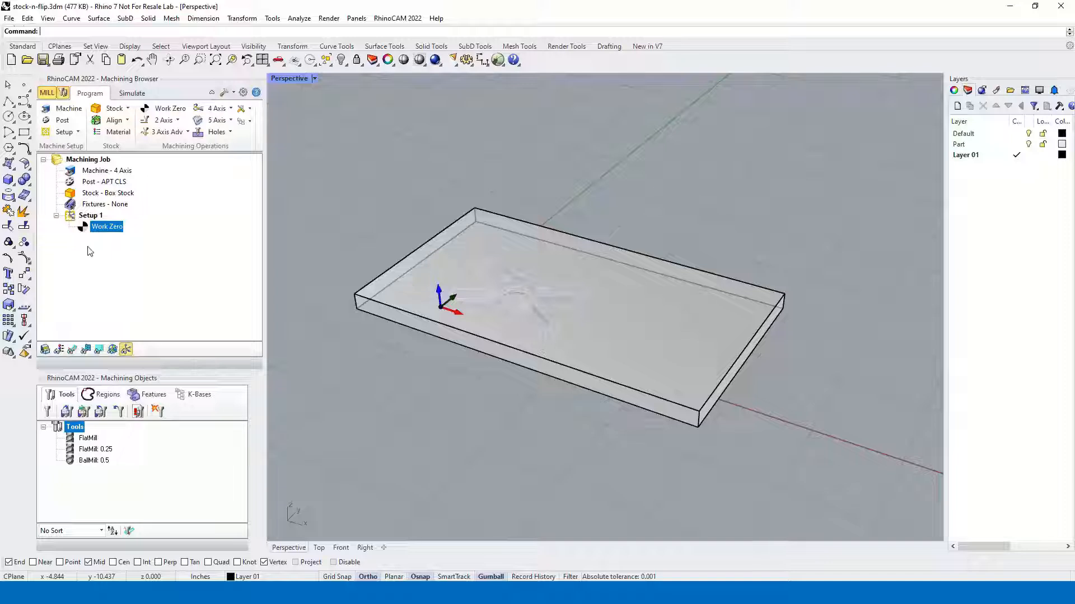
double_click(84, 230)
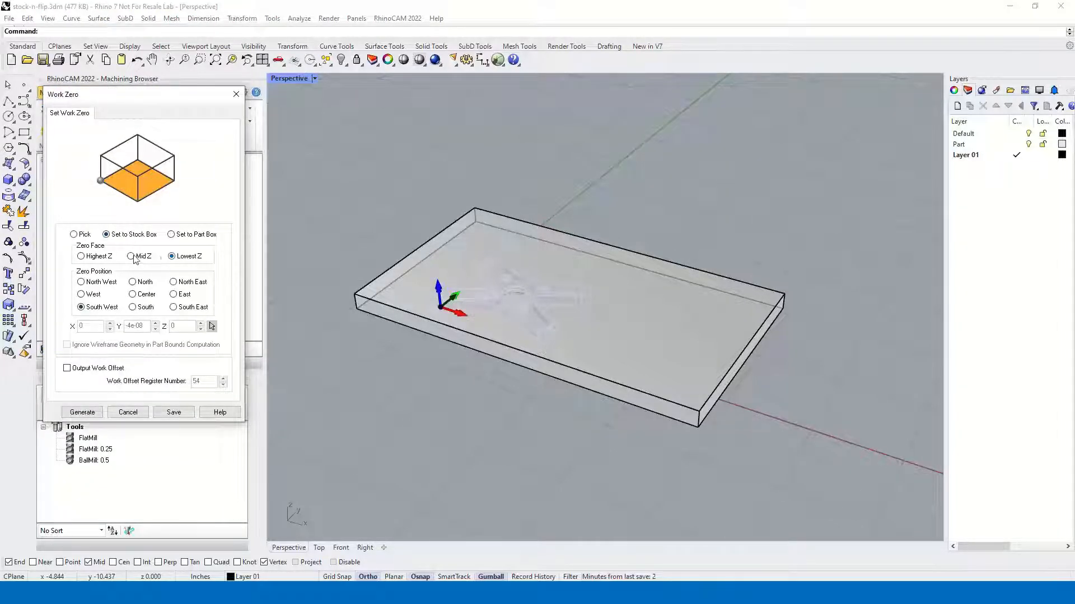
left_click(133, 414)
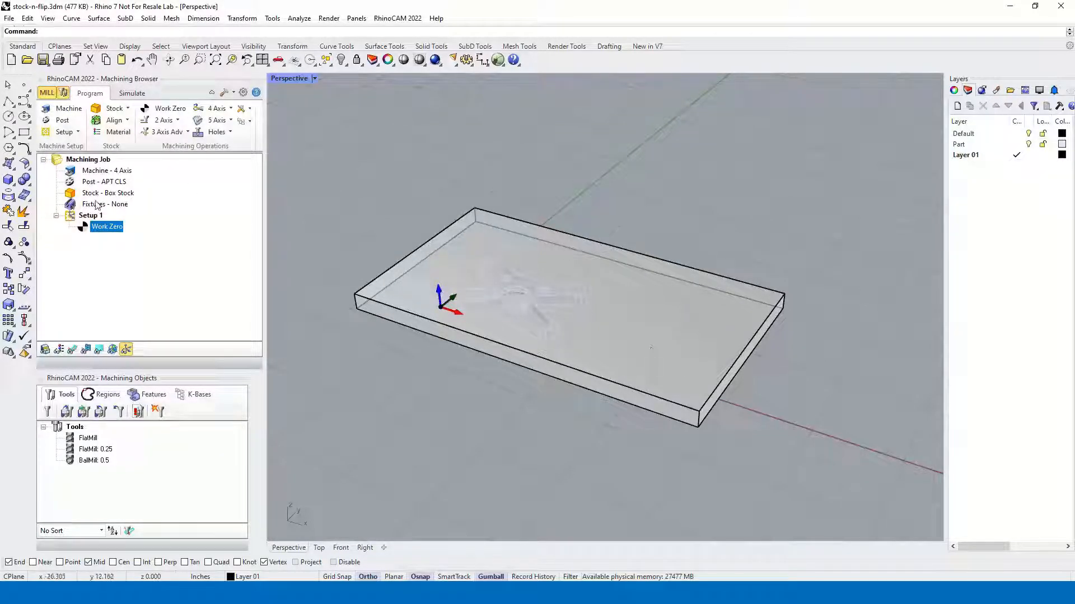
- Redefine the box stock by copying the model bounding box, with the corner coordinates and dimensions taken from the modeled box
double_click(73, 194)
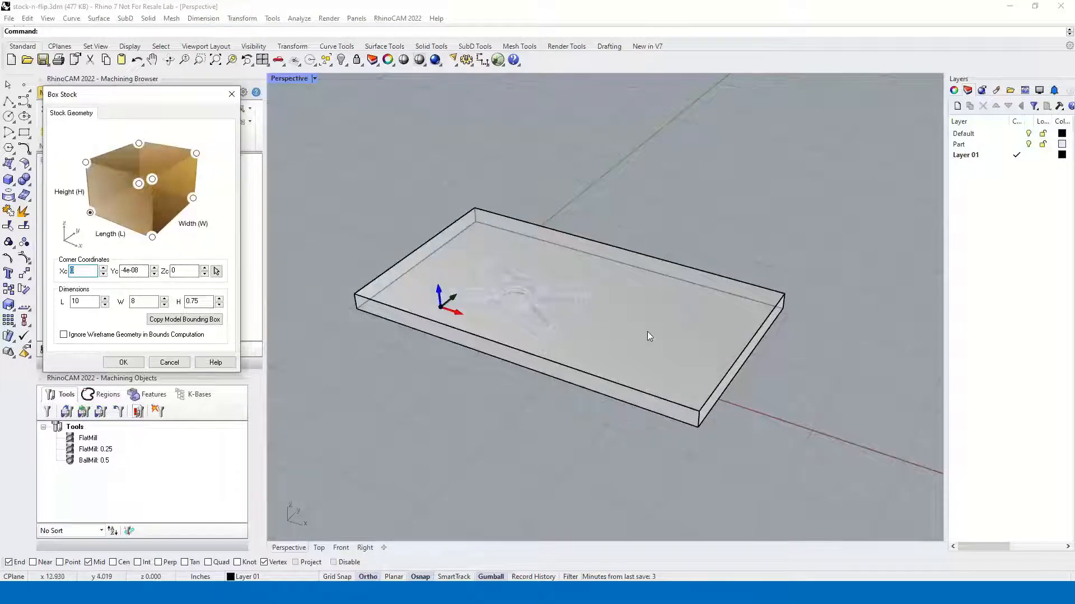
left_click(185, 319)
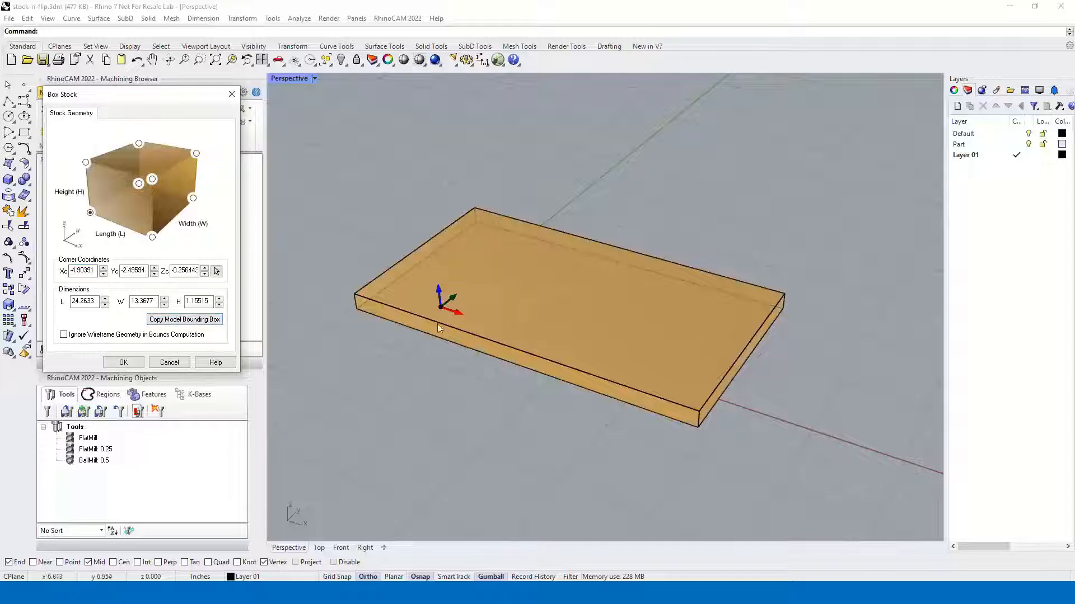
left_click(133, 367)
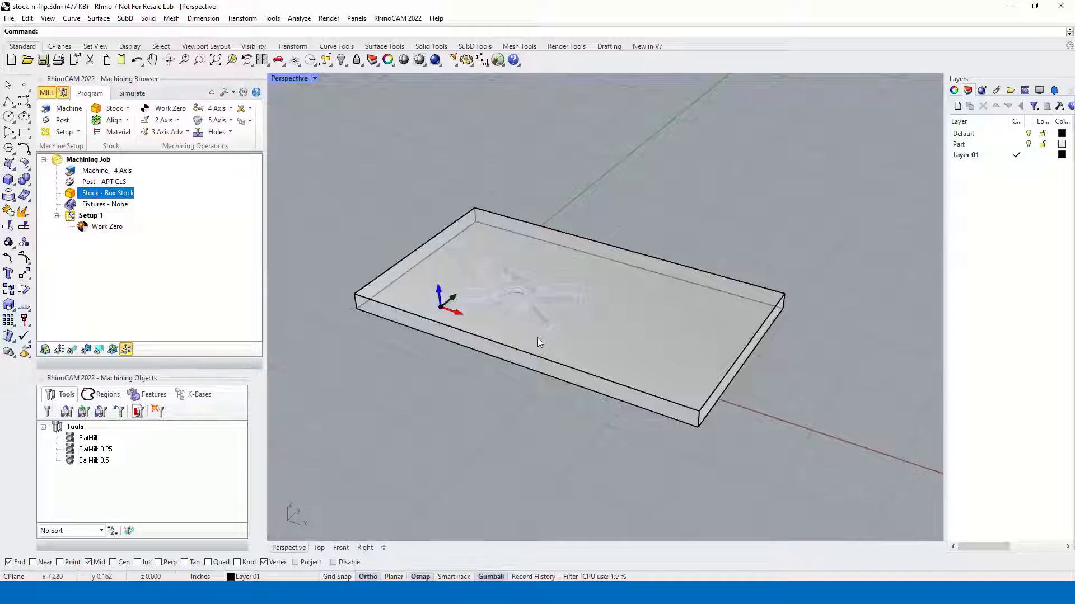
- Hide the modeled stock box together with the small separate surface behind it, leaving only the part in the Perspective view
left_click(650, 310)
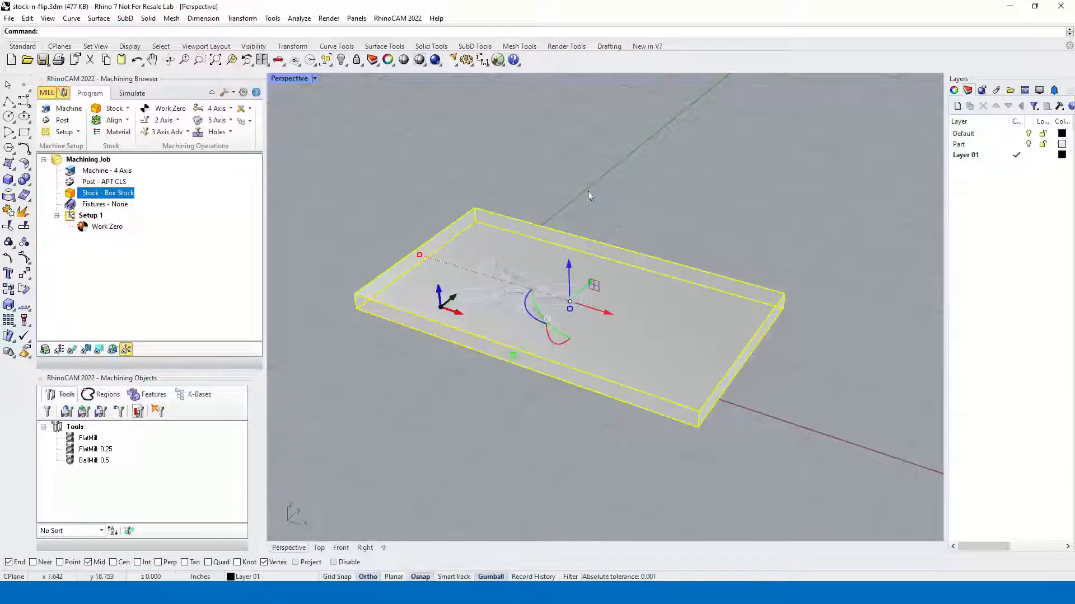
left_click(341, 60)
left_click(357, 95)
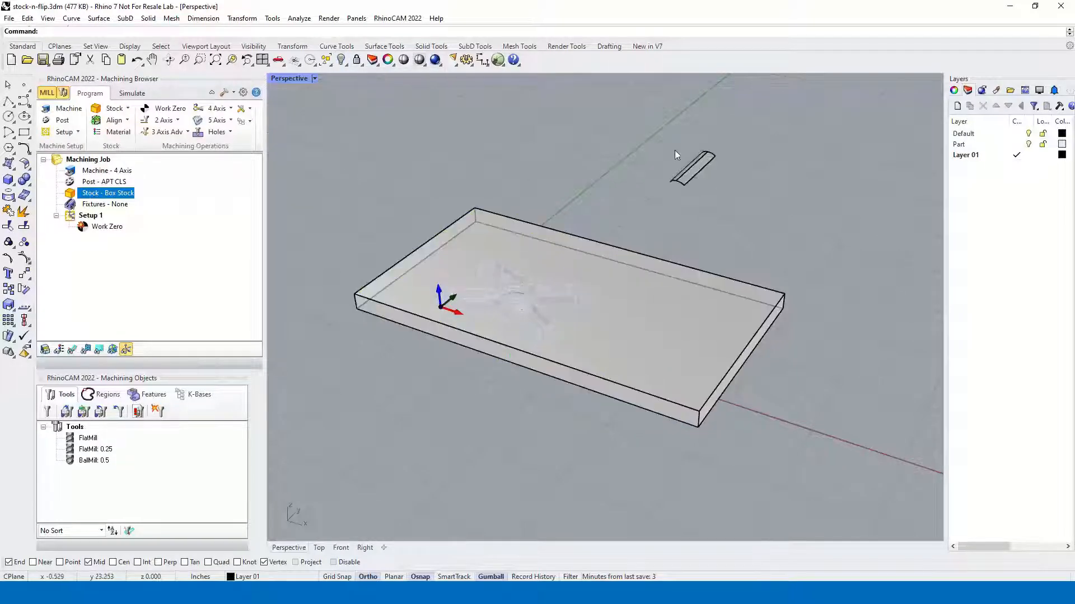
left_click(636, 291)
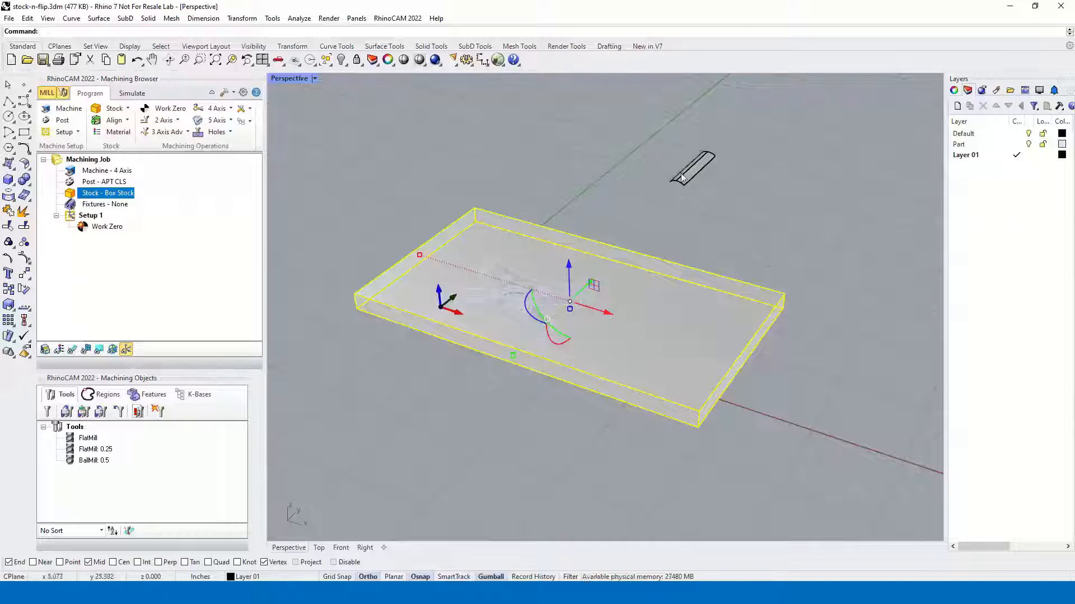
left_click(703, 165, "shift")
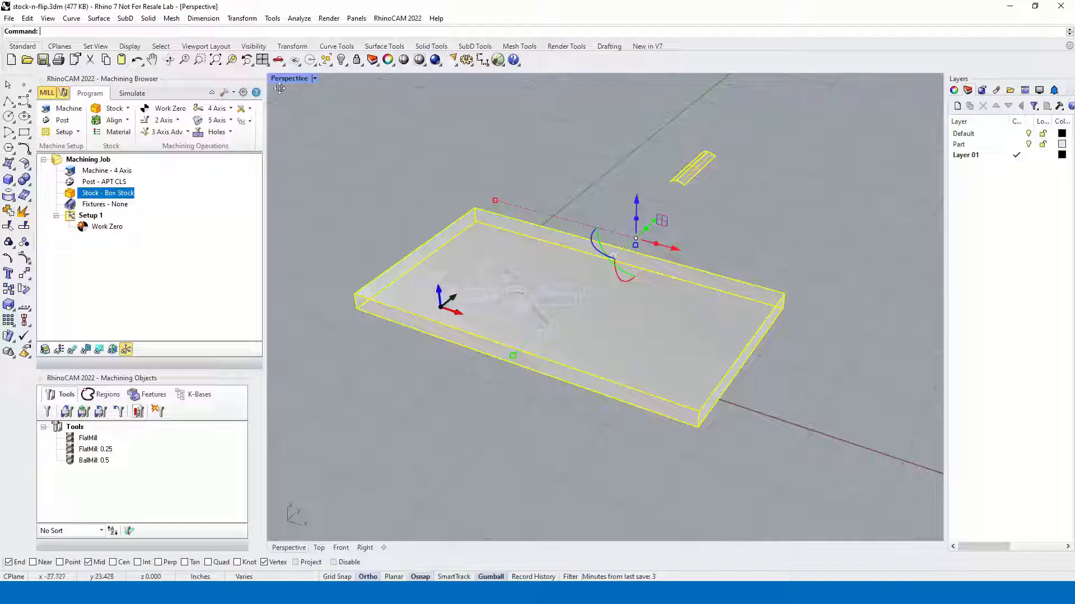
left_click(341, 60)
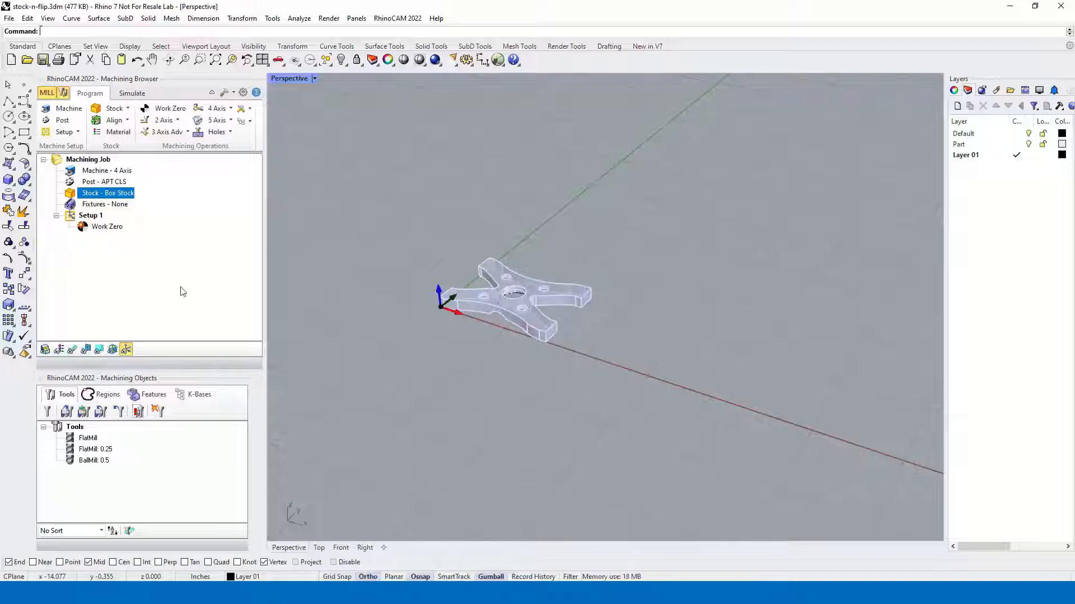
- Turn on the RhinoCAM stock display for Setup 1 to show the box stock around the part
left_click(71, 218)
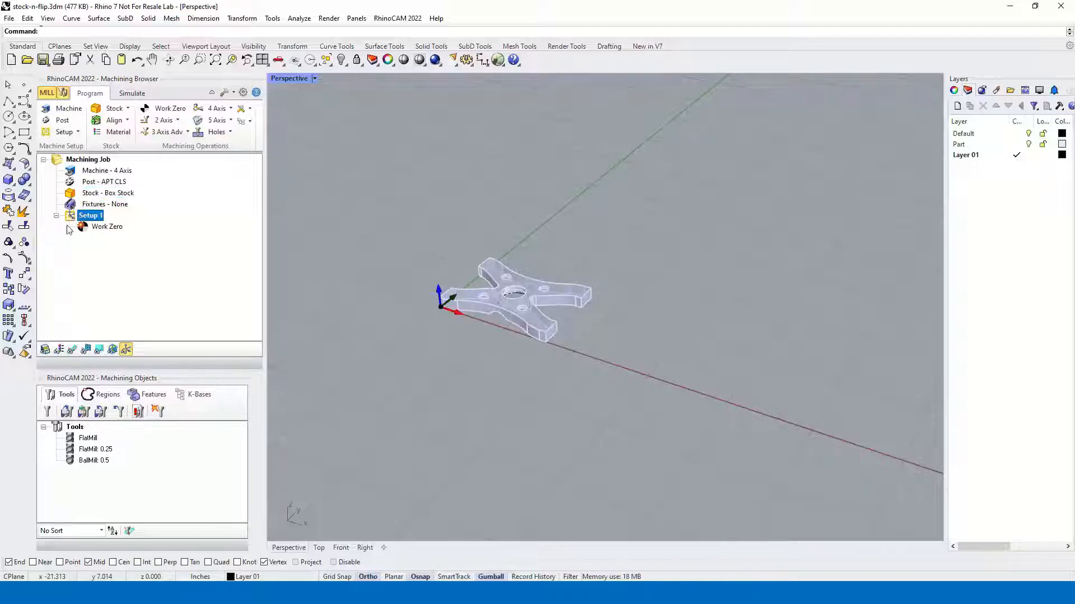
left_click(45, 349)
right_click_drag(482, 394, 509, 388)
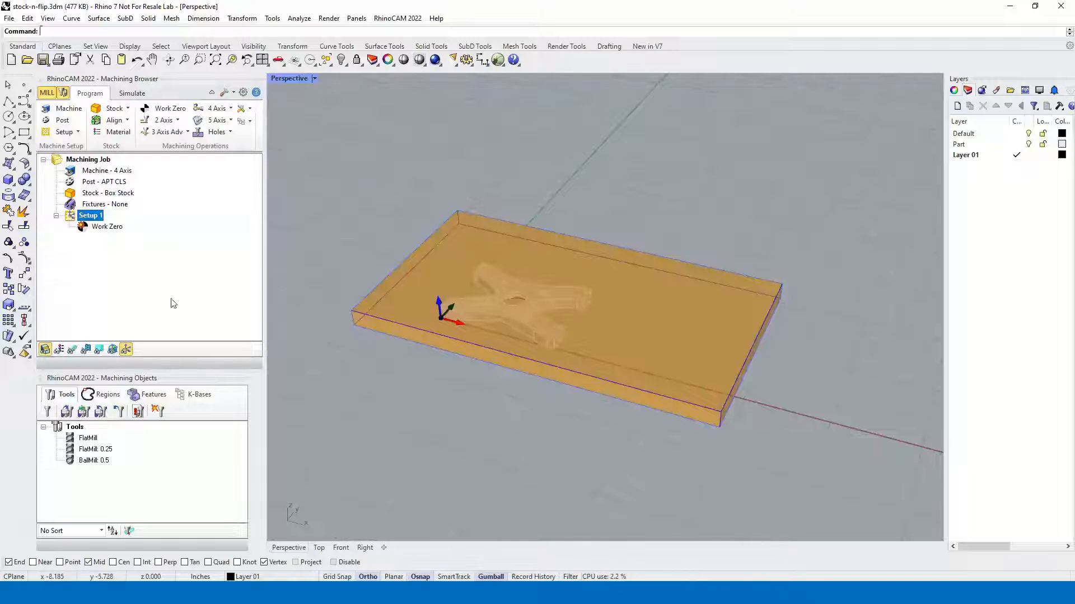
- Reassign the Work Zero to the updated stock box at Lowest Z and South West, regenerate it, and inspect it from both sides
left_click(85, 227)
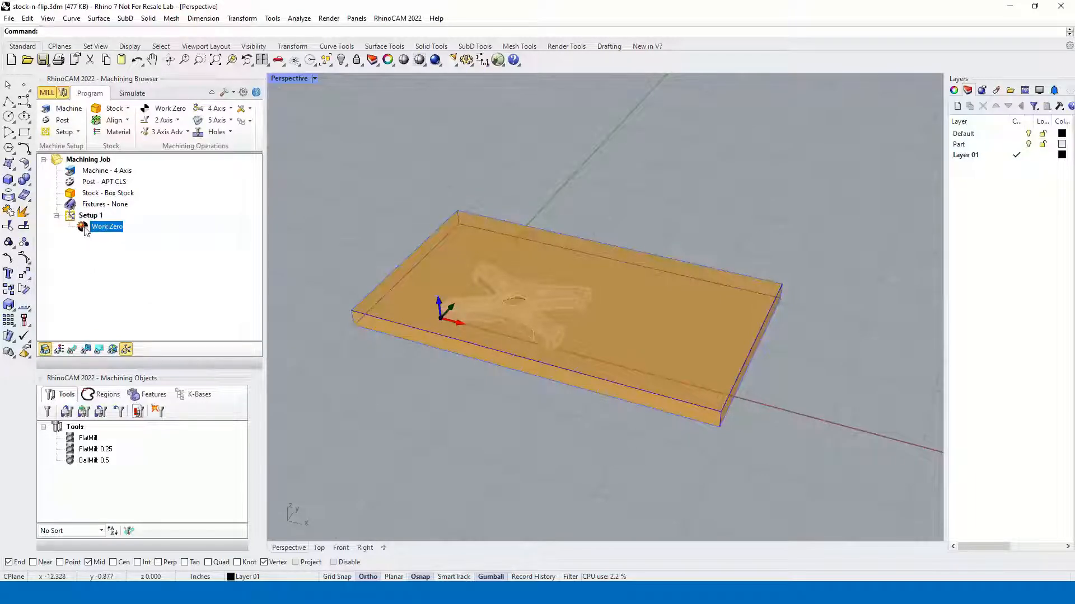
double_click(85, 227)
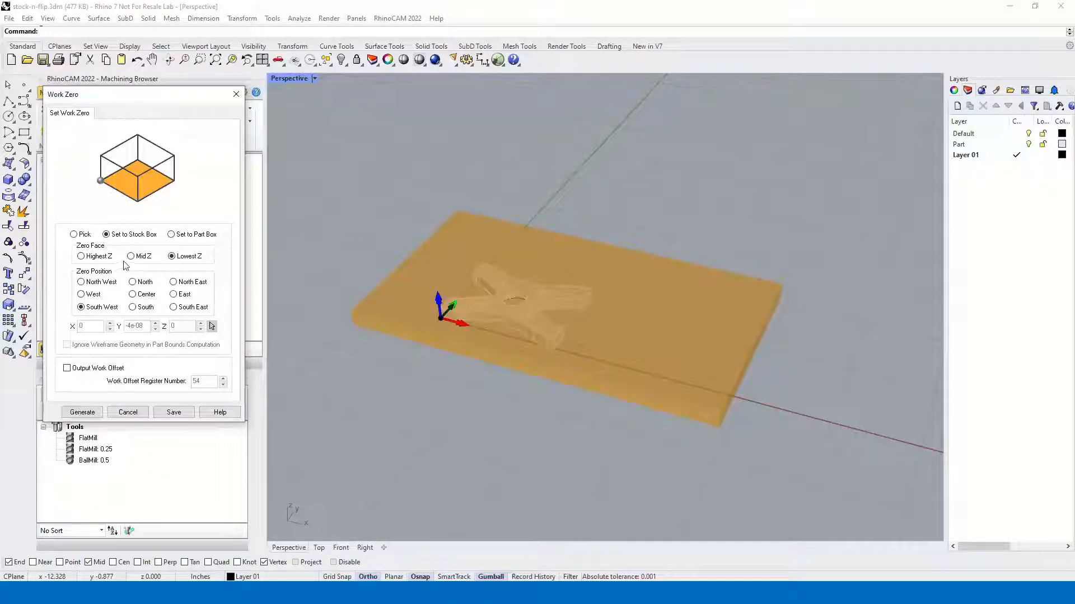
left_click(107, 234)
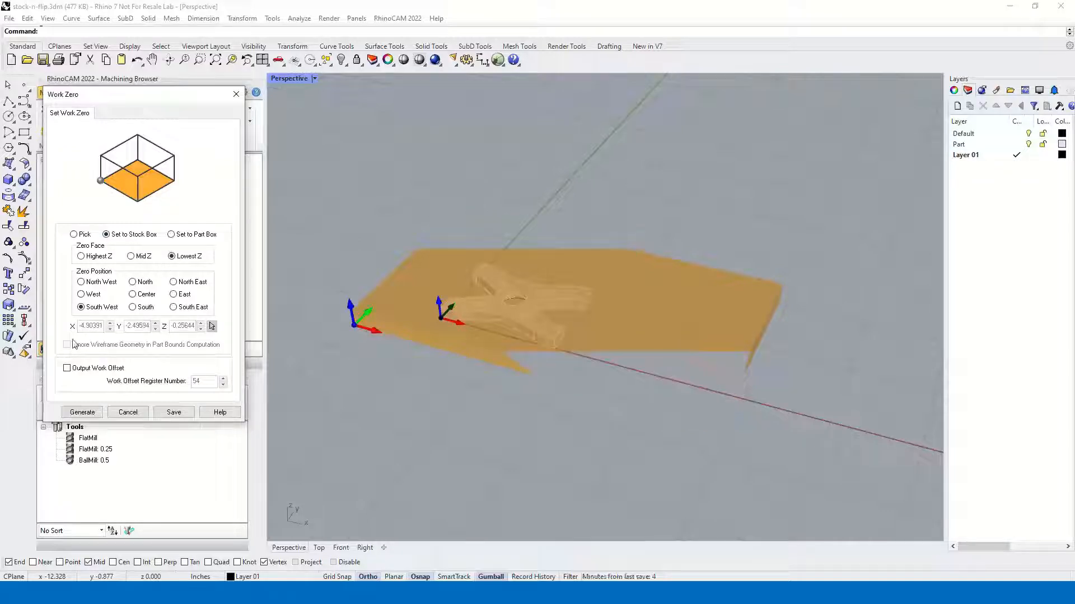
left_click(90, 413)
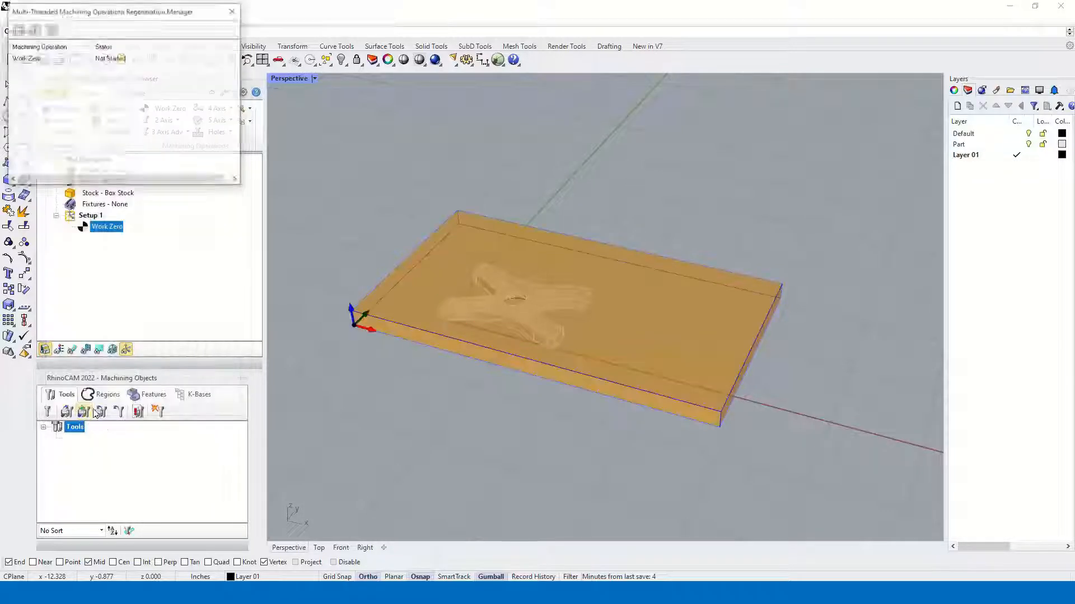
right_click_drag(423, 363, 395, 333)
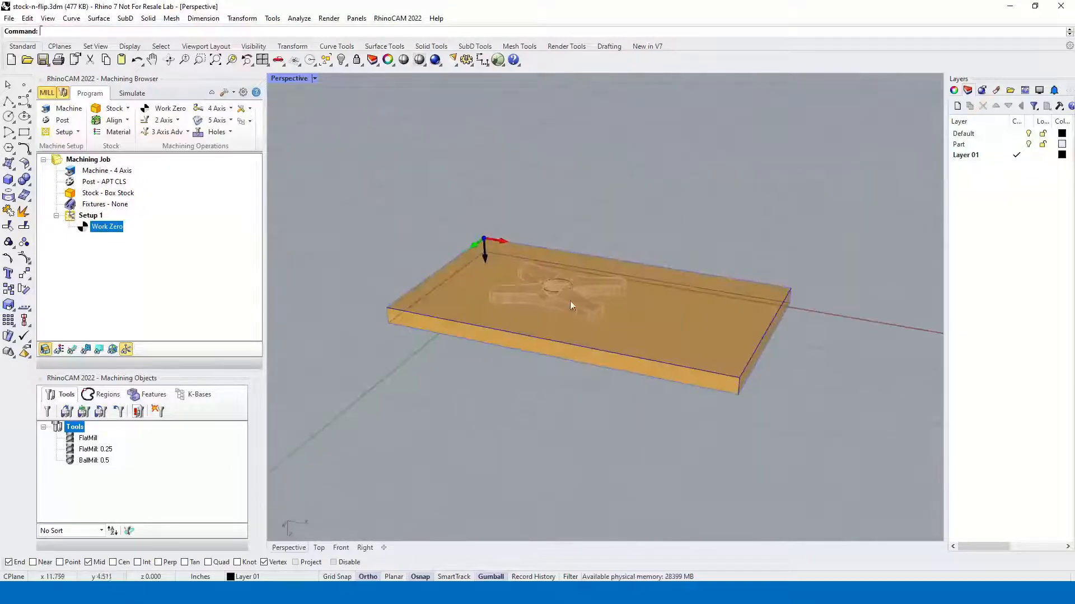
right_click_drag(510, 401, 486, 288)
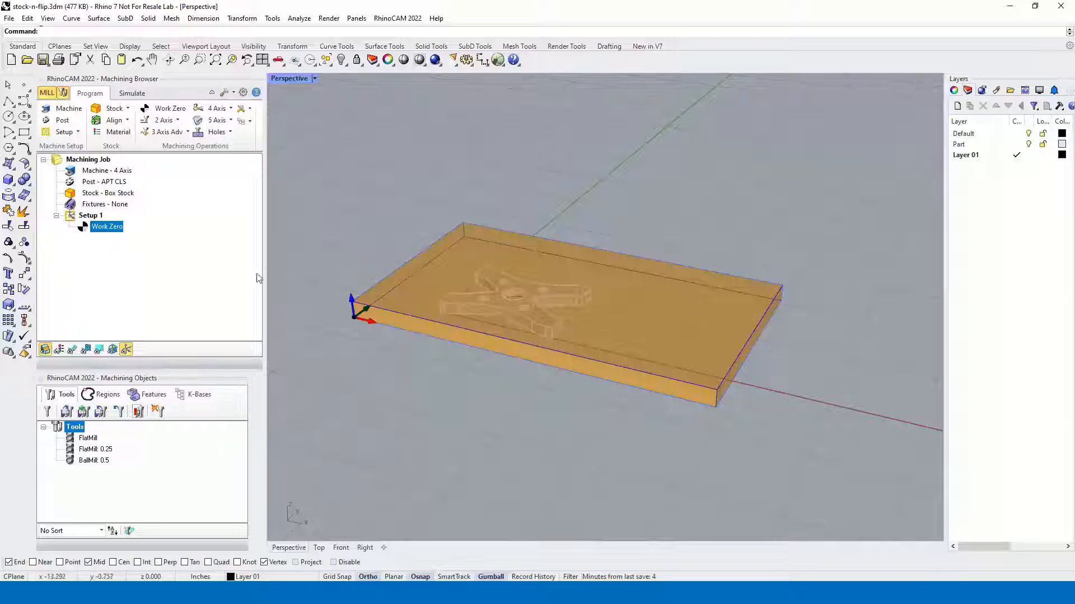
- Start saving the current model file
left_click(9, 18)
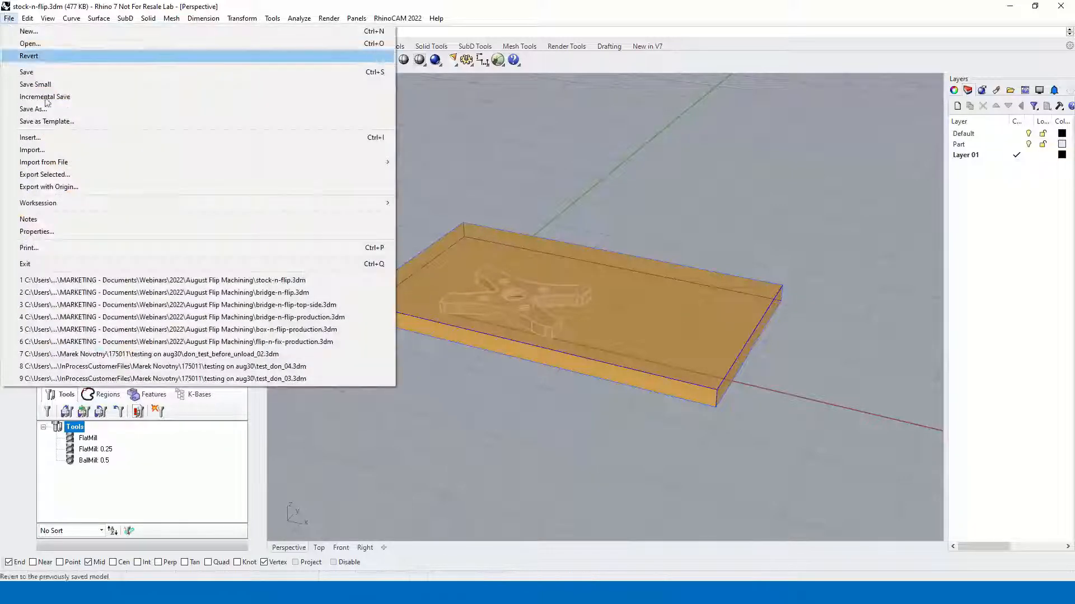